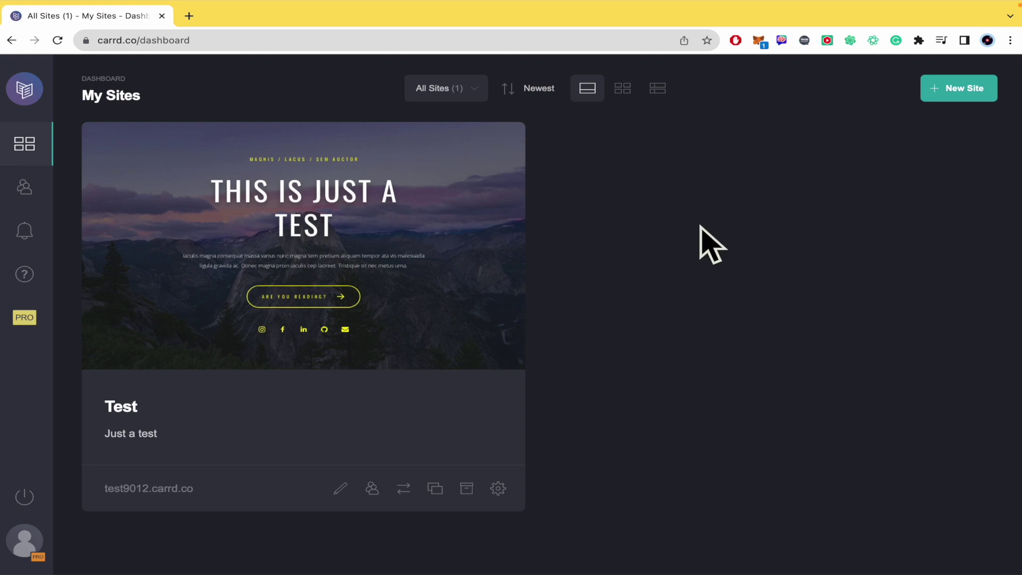
Step: Open the Test site for editing and show the list of addable element types
{"action": "left_click", "coordinate": [400, 237]}
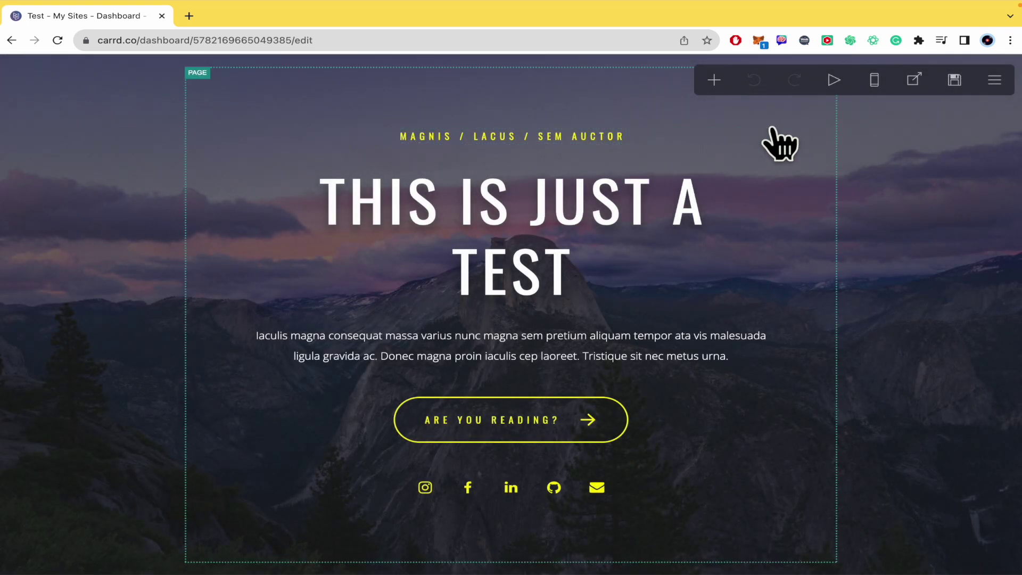
{"action": "left_click", "coordinate": [713, 89]}
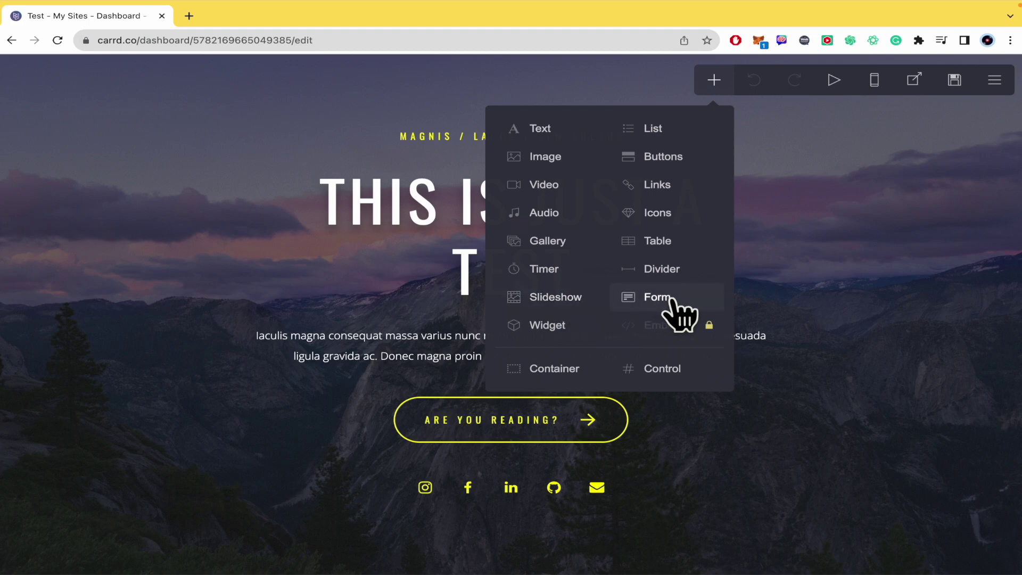
{"action": "left_click", "coordinate": [942, 241]}
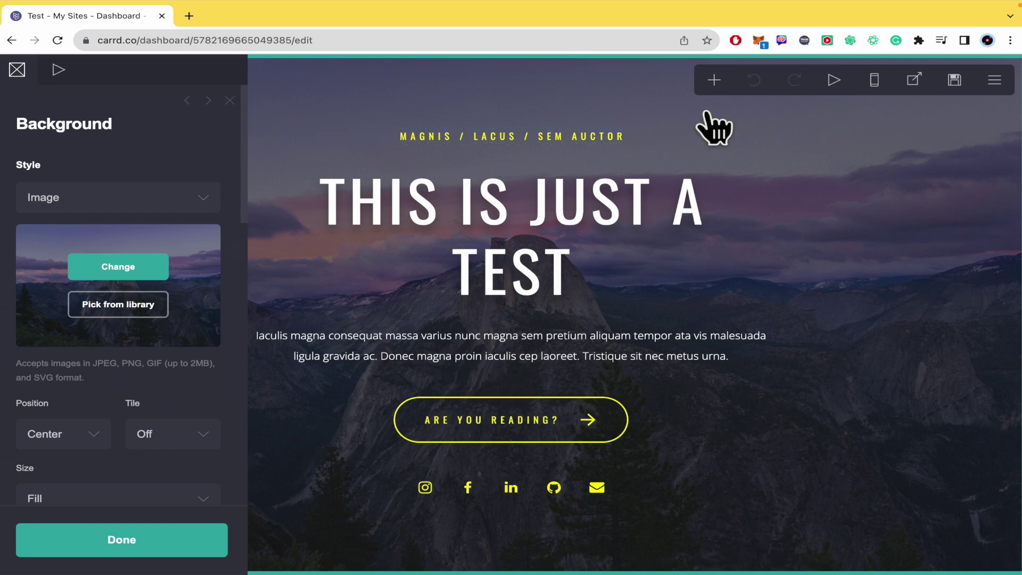
{"action": "left_click", "coordinate": [716, 81]}
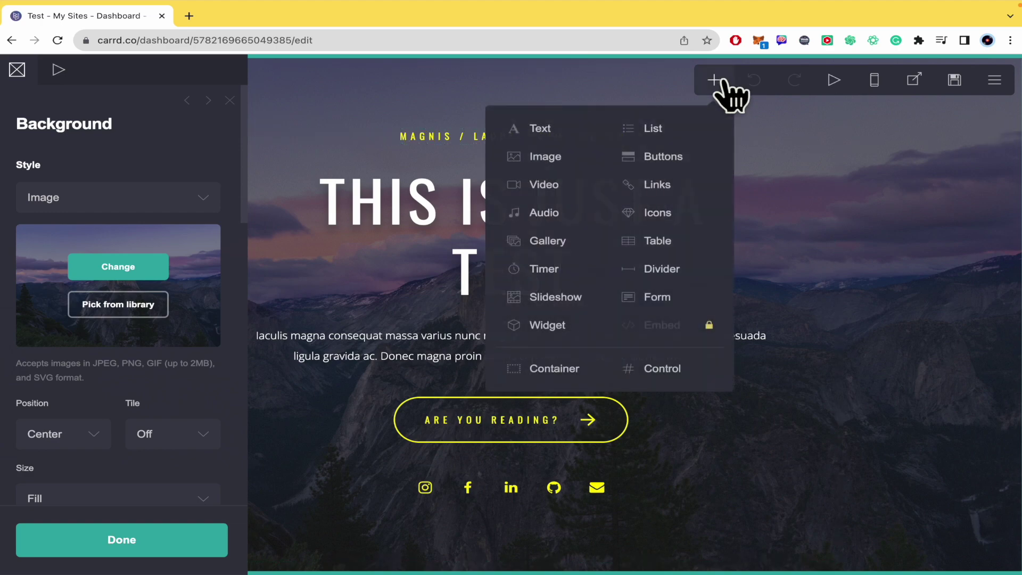
Step: Add an Image element with the uploaded poster cropped to the woman's head and shoulders
{"action": "left_click", "coordinate": [554, 158]}
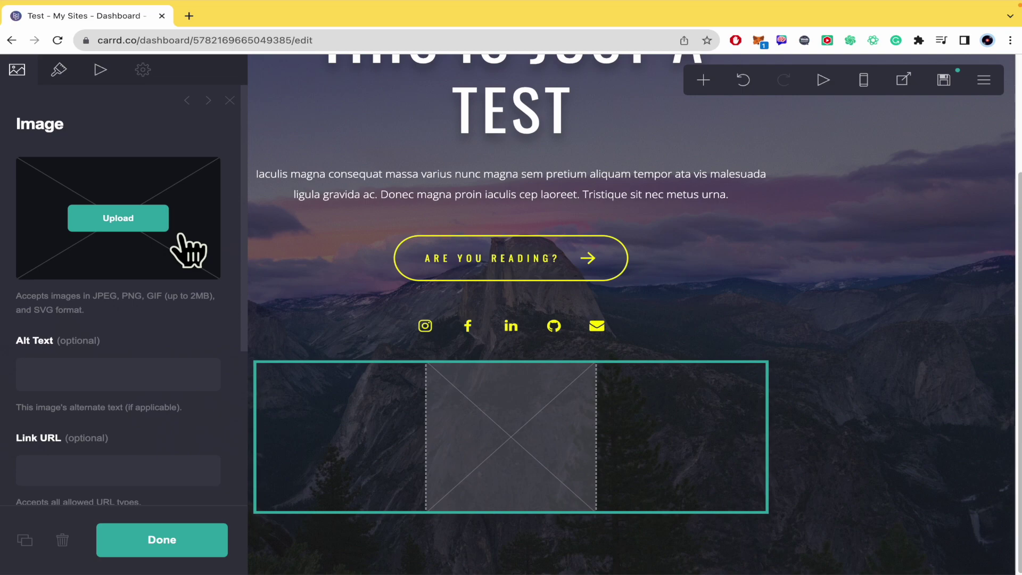
{"action": "left_click", "coordinate": [151, 234]}
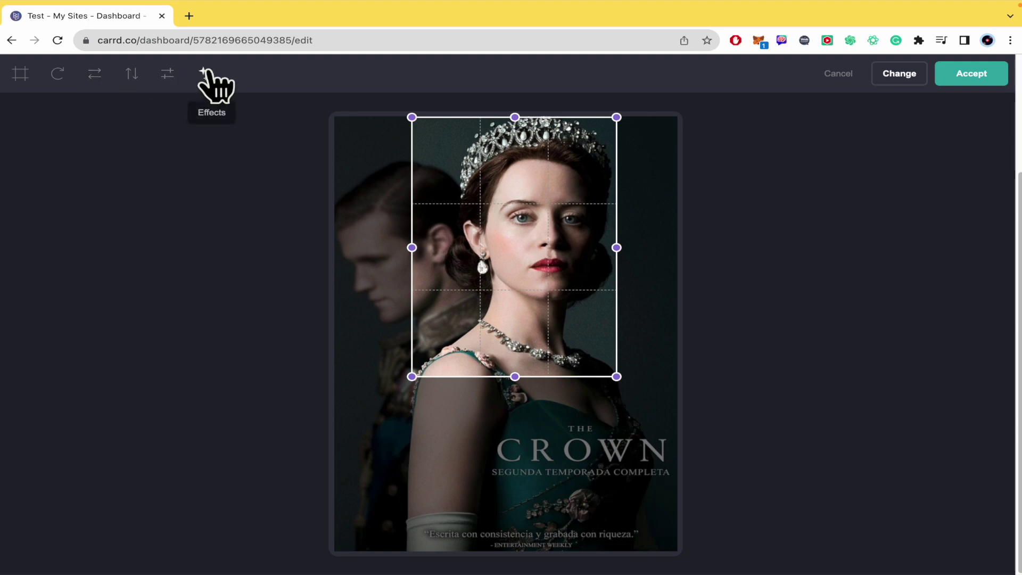
{"action": "left_click", "coordinate": [970, 78]}
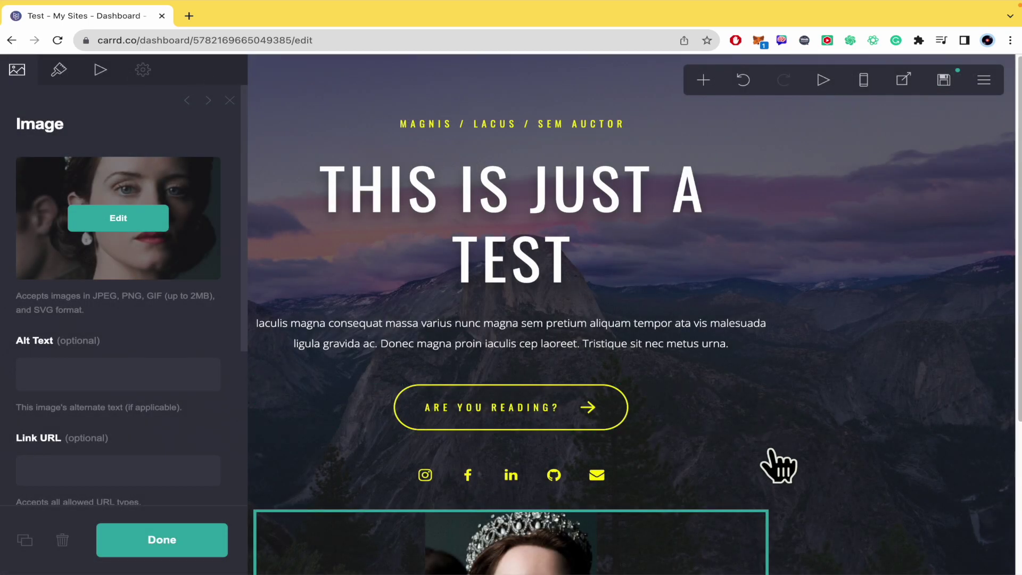
{"action": "scroll", "coordinate": [778, 465], "scroll_direction": "down", "scroll_amount": 4}
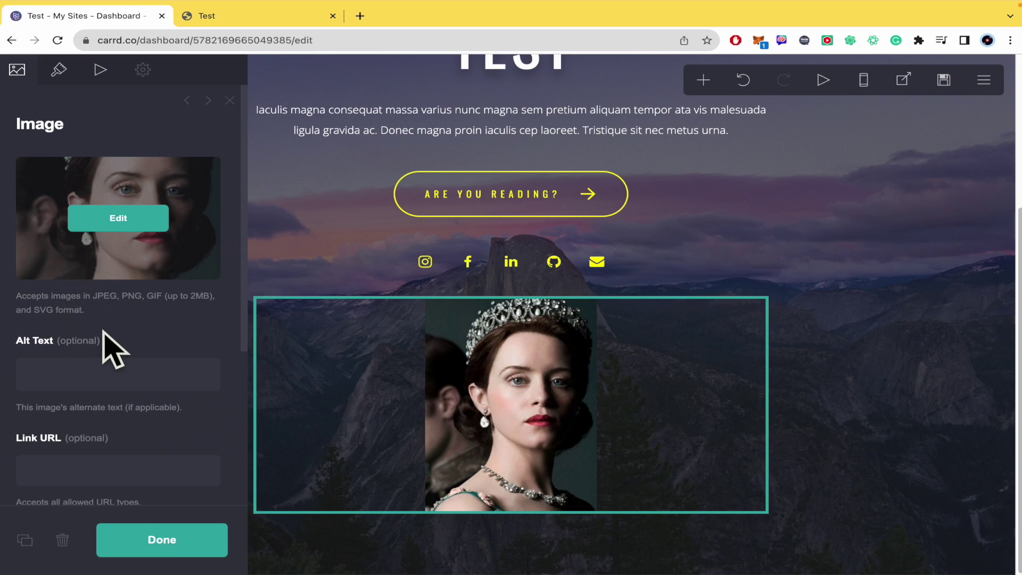
{"action": "scroll", "coordinate": [118, 373], "scroll_direction": "down", "scroll_amount": 2}
{"action": "scroll", "coordinate": [118, 373], "scroll_direction": "down", "scroll_amount": 3}
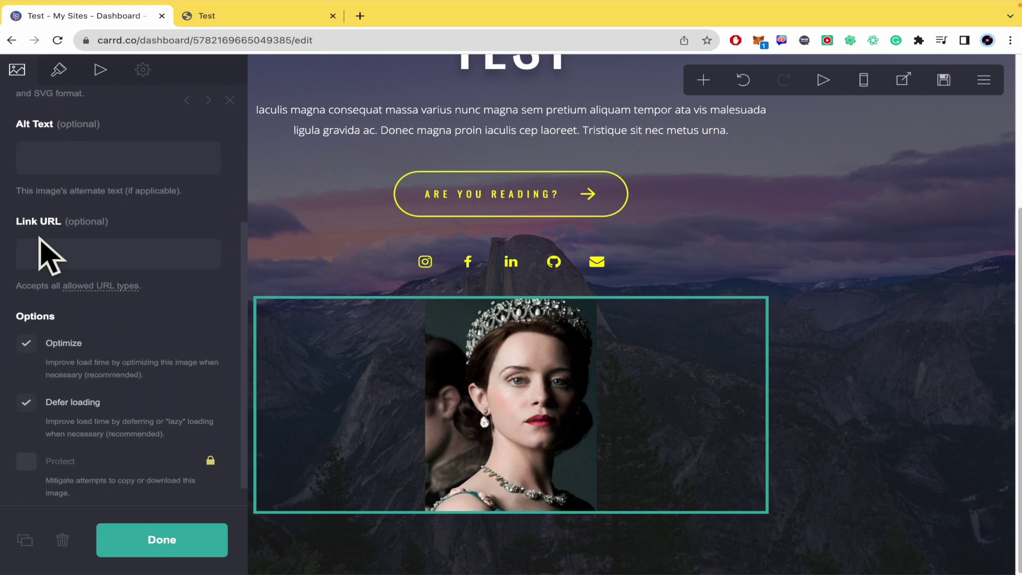
{"action": "left_click", "coordinate": [85, 255]}
{"action": "left_click", "coordinate": [74, 229]}
{"action": "left_click", "coordinate": [109, 287]}
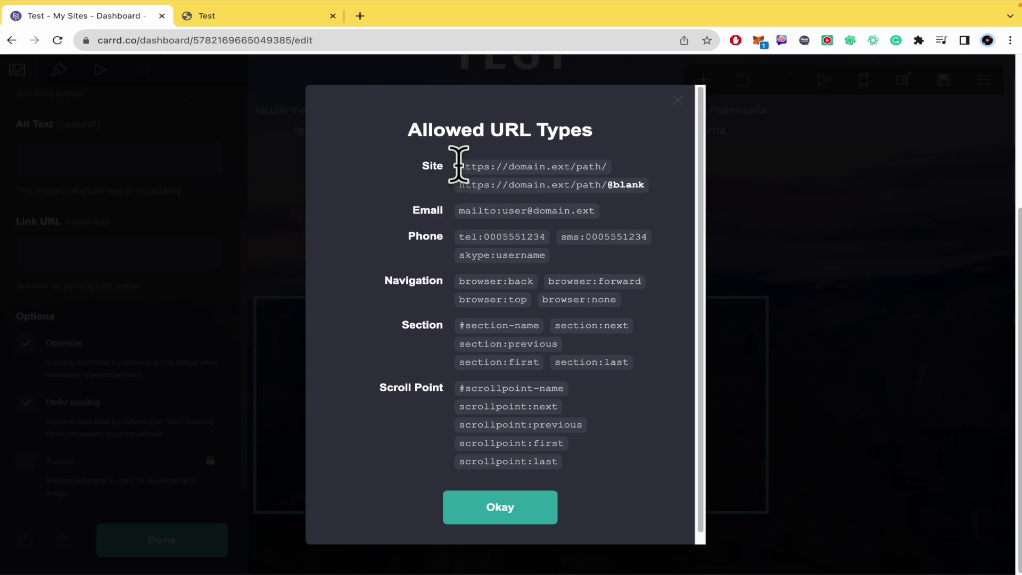
{"action": "left_click_drag", "start_coordinate": [458, 165], "coordinate": [685, 217]}
{"action": "left_click", "coordinate": [678, 190]}
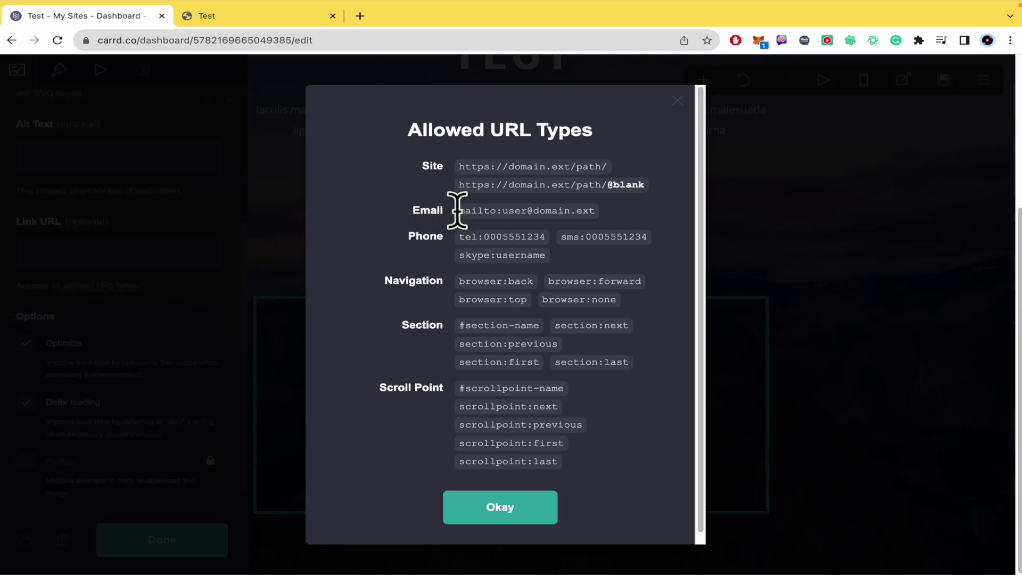
{"action": "left_click_drag", "start_coordinate": [457, 210], "coordinate": [495, 199]}
{"action": "left_click", "coordinate": [453, 274]}
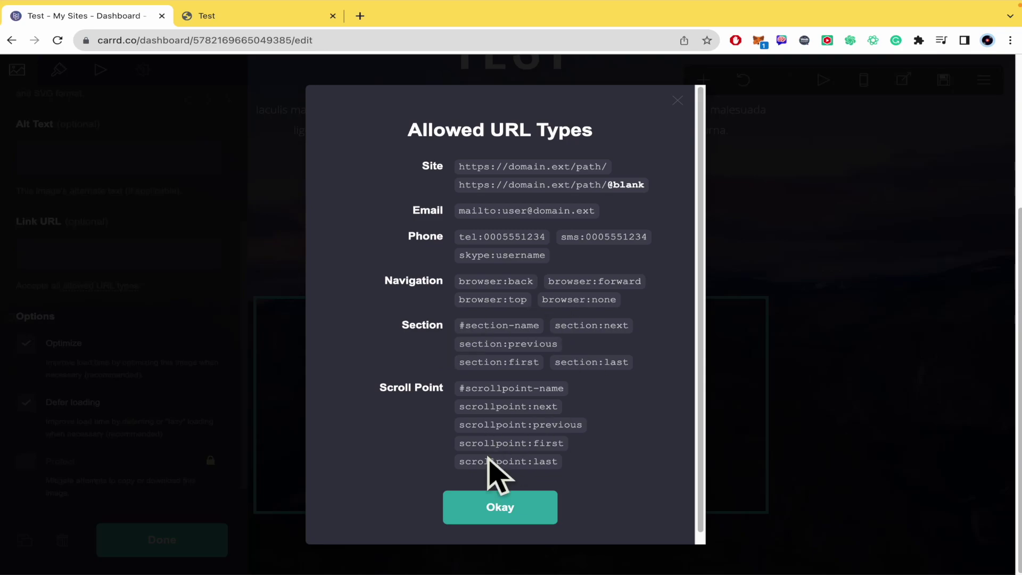
{"action": "scroll", "coordinate": [487, 454], "scroll_direction": "down", "scroll_amount": 1}
{"action": "scroll", "coordinate": [524, 285], "scroll_direction": "up", "scroll_amount": 1}
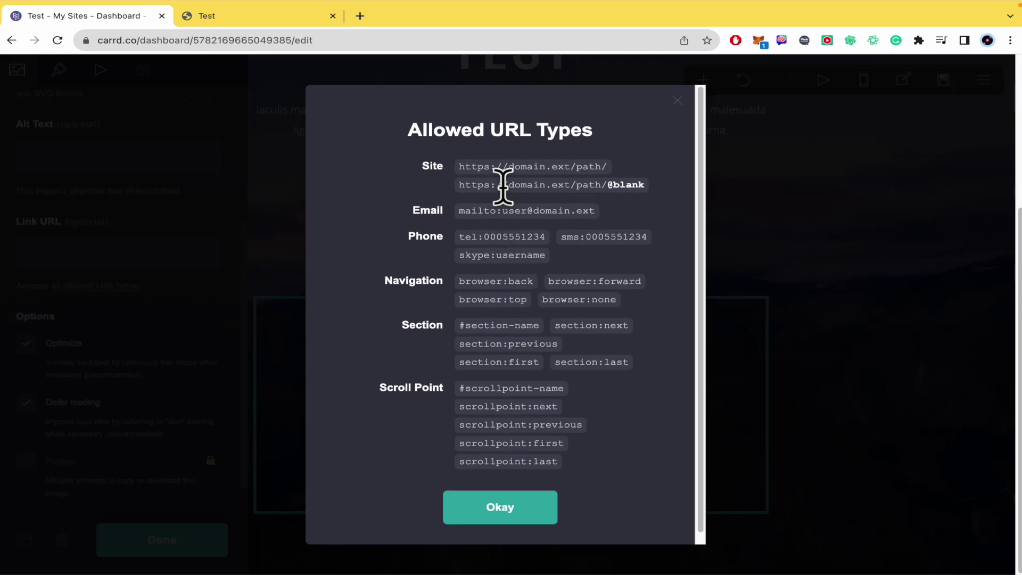
{"action": "left_click_drag", "start_coordinate": [461, 165], "coordinate": [609, 165]}
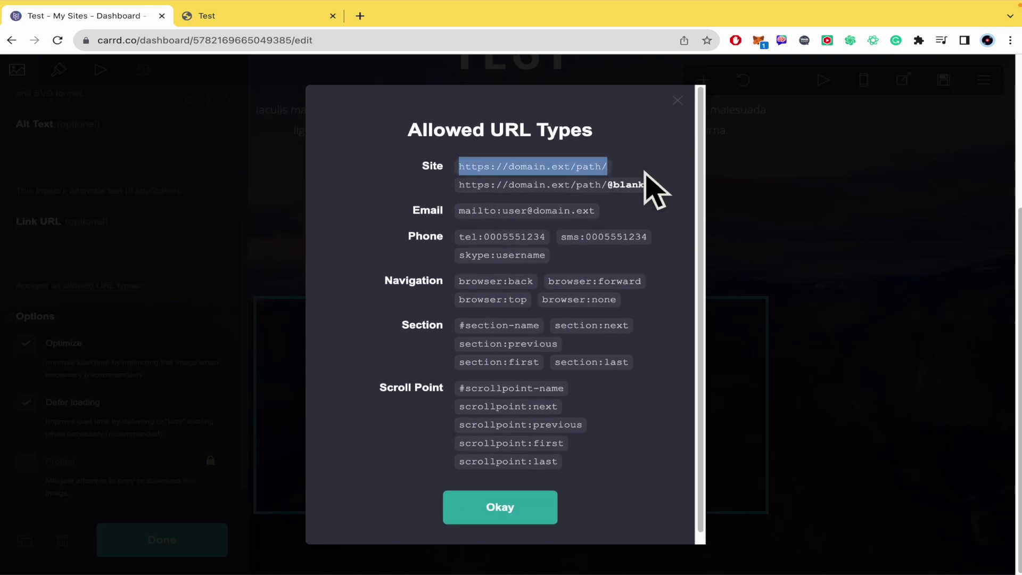
{"action": "left_click", "coordinate": [678, 101]}
{"action": "left_click", "coordinate": [96, 253]}
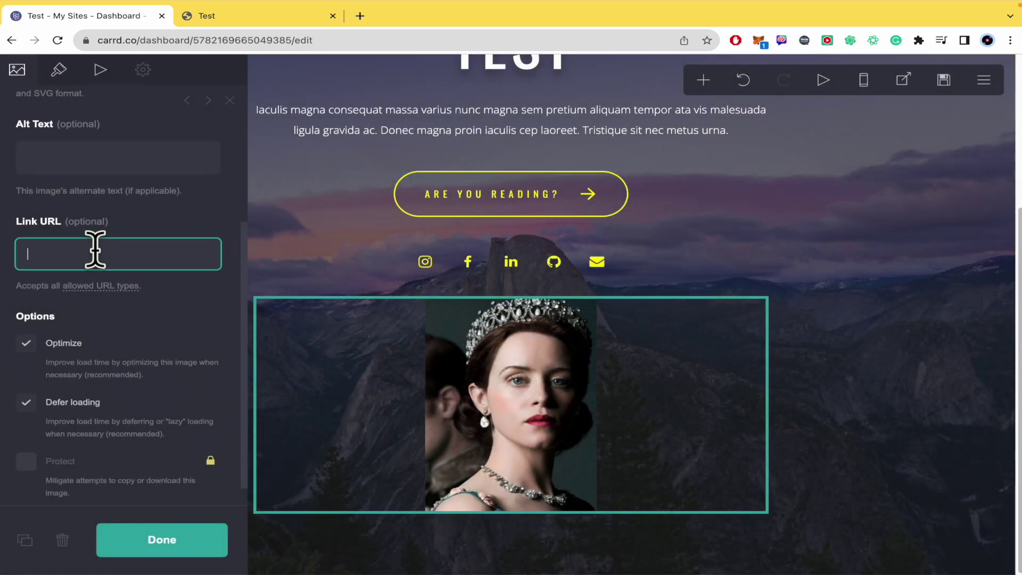
{"action": "key", "text": "ctrl+v"}
{"action": "triple_click", "coordinate": [114, 254]}
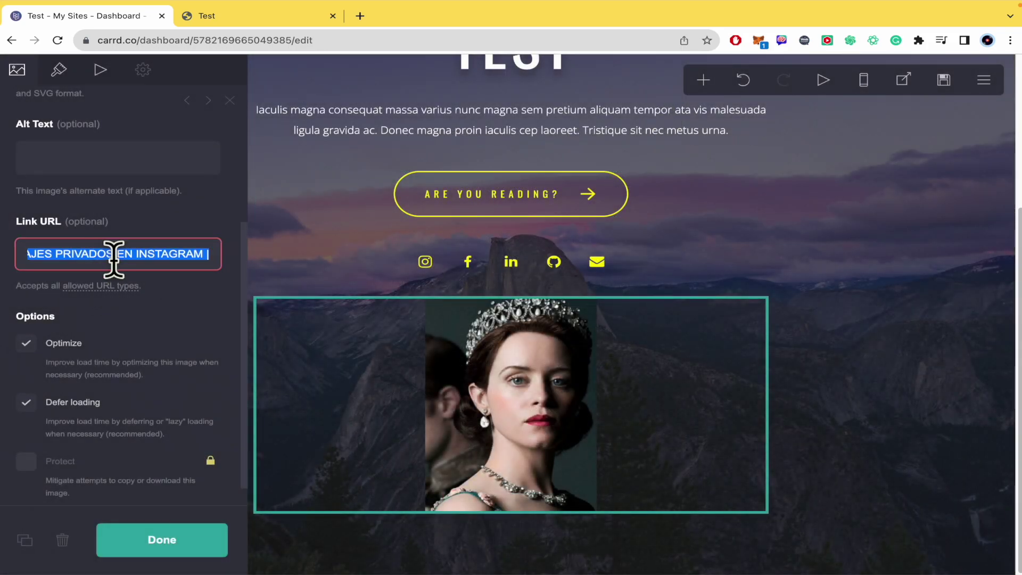
{"action": "key", "text": "BackSpace"}
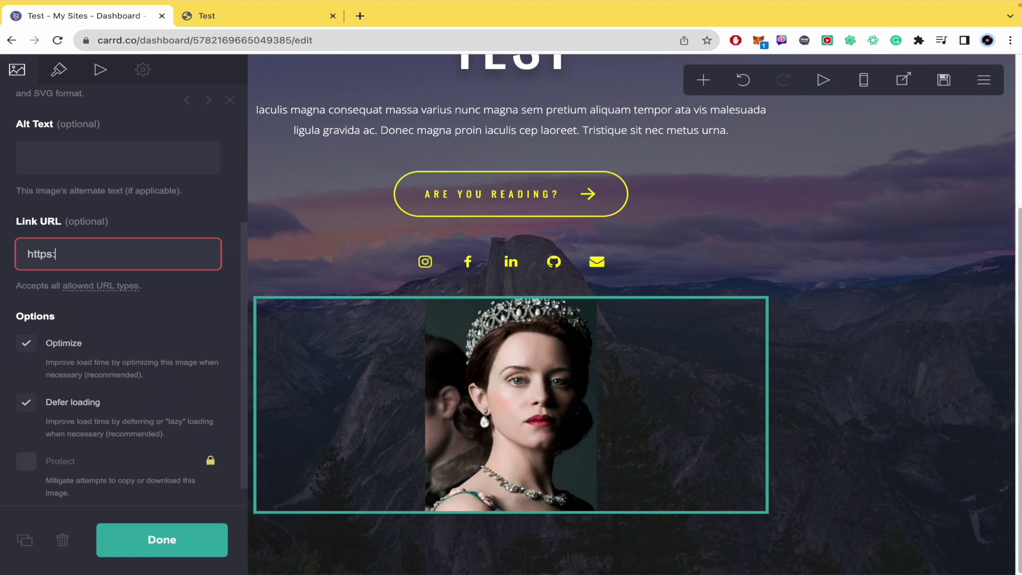
{"action": "type", "text": "https://"}
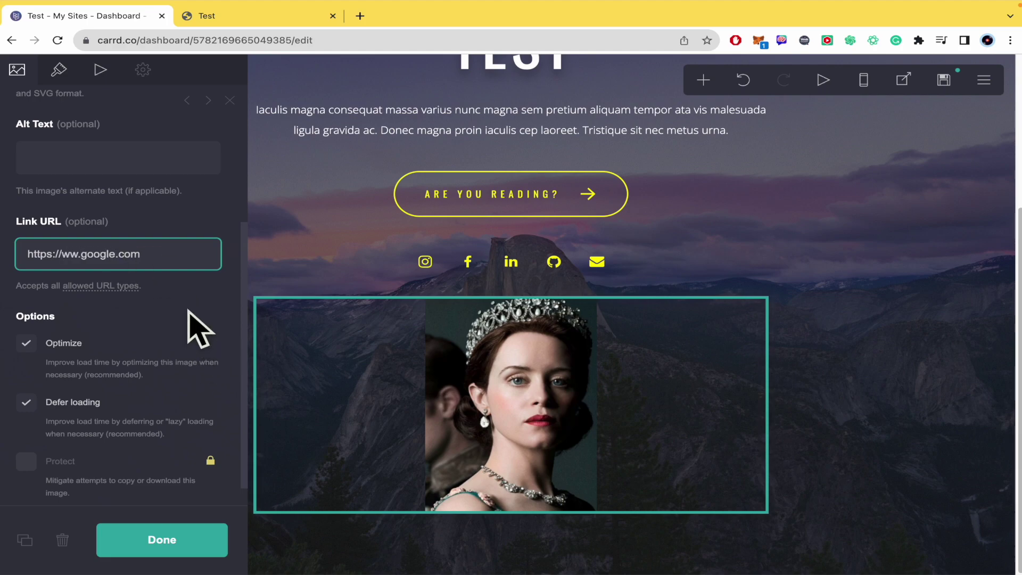
{"action": "type", "text": "w"}
{"action": "left_click", "coordinate": [196, 544]}
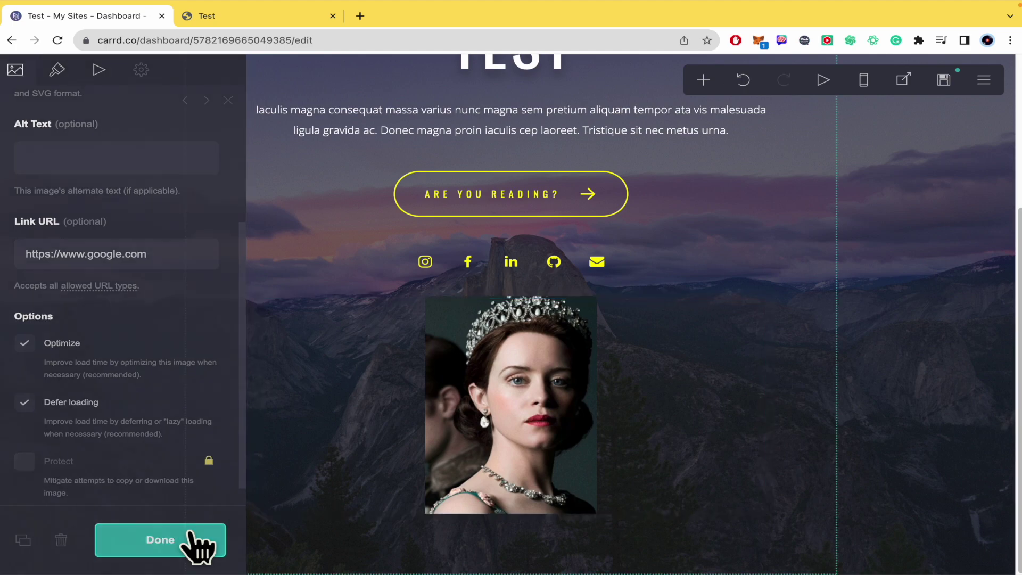
{"action": "left_click", "coordinate": [520, 424]}
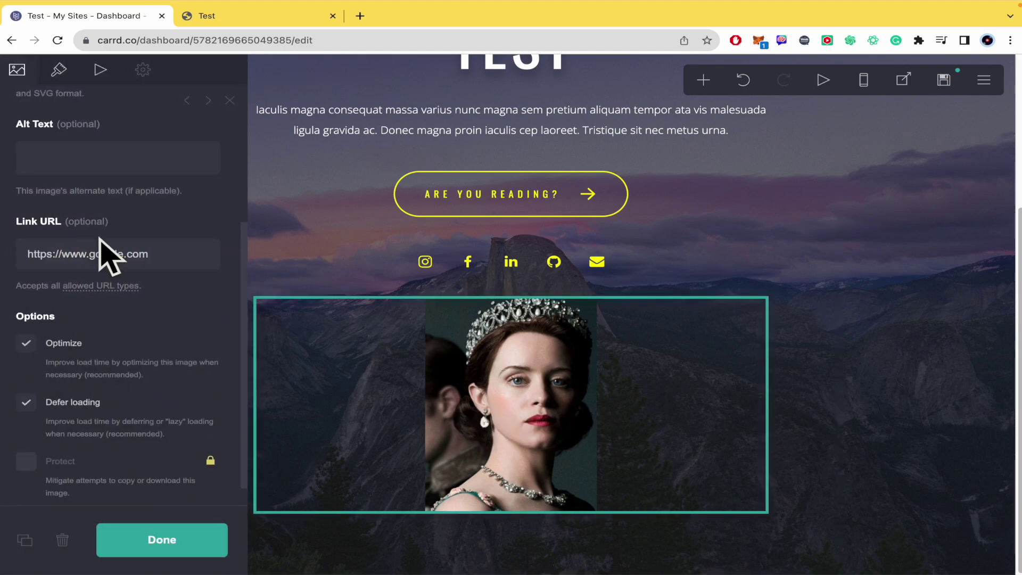
{"action": "left_click", "coordinate": [317, 247]}
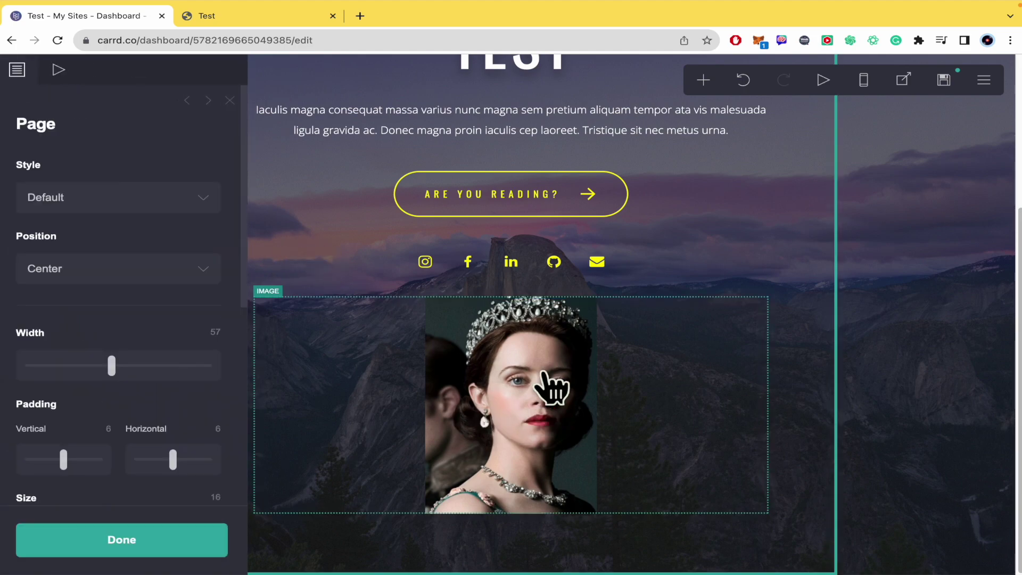
Step: Publish the changes to test9012.carrd.co and open the live site in a new tab
{"action": "left_click", "coordinate": [945, 83]}
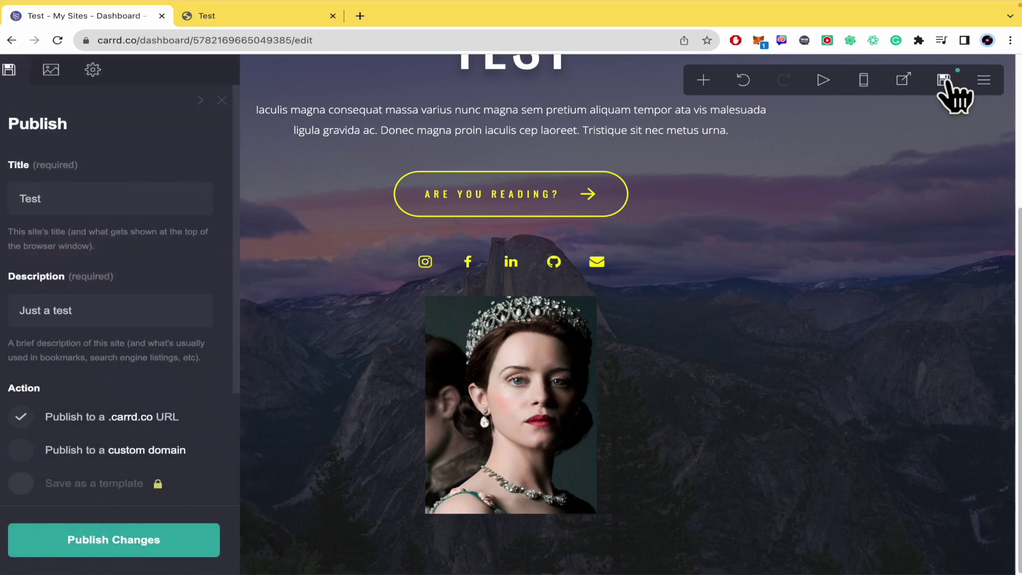
{"action": "left_click", "coordinate": [171, 549]}
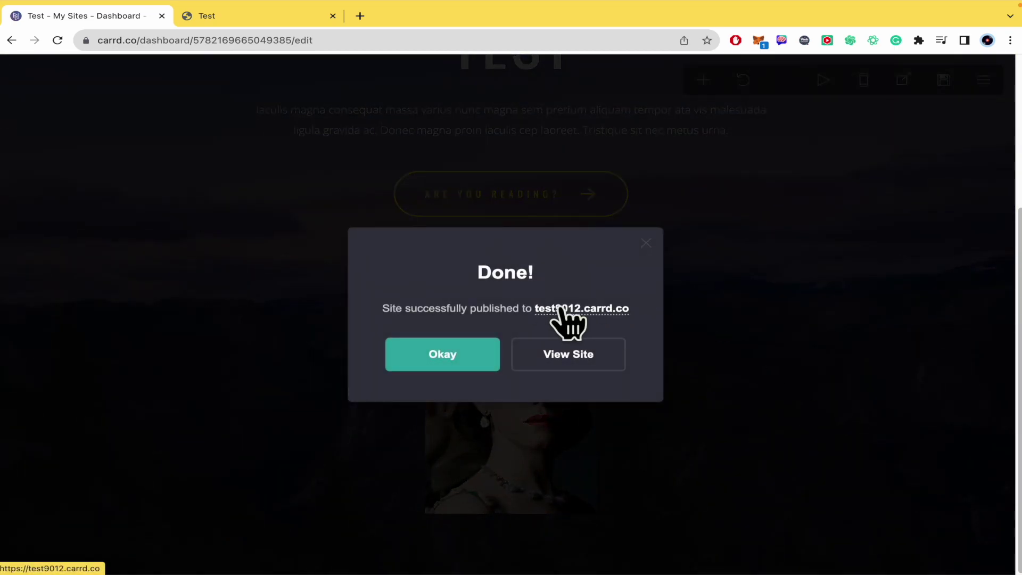
{"action": "left_click", "coordinate": [562, 309]}
Step: Click the live portrait to confirm it opens google.com, then return to the editor tab
{"action": "left_click", "coordinate": [503, 16]}
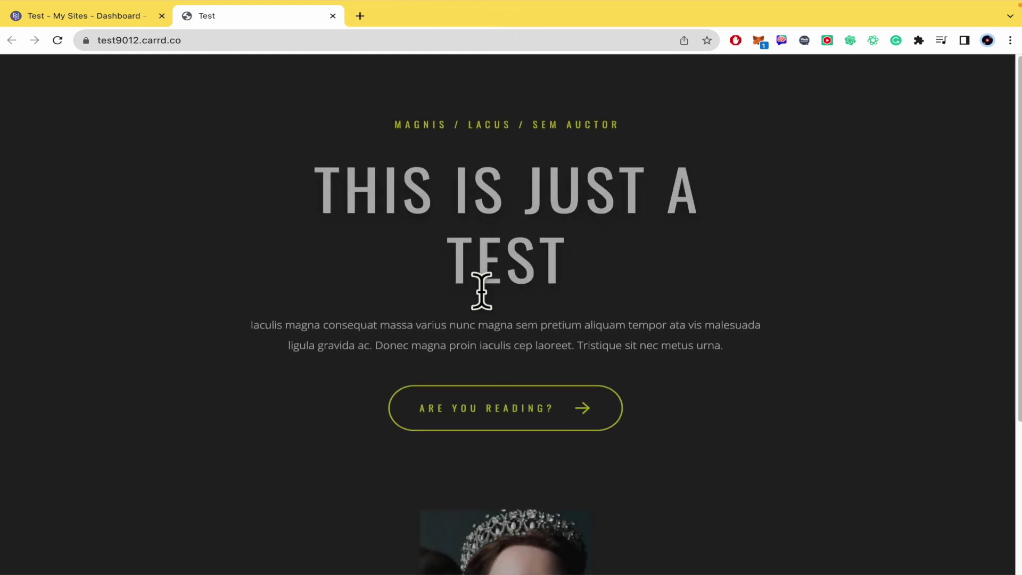
{"action": "scroll", "coordinate": [513, 388], "scroll_direction": "down", "scroll_amount": 4}
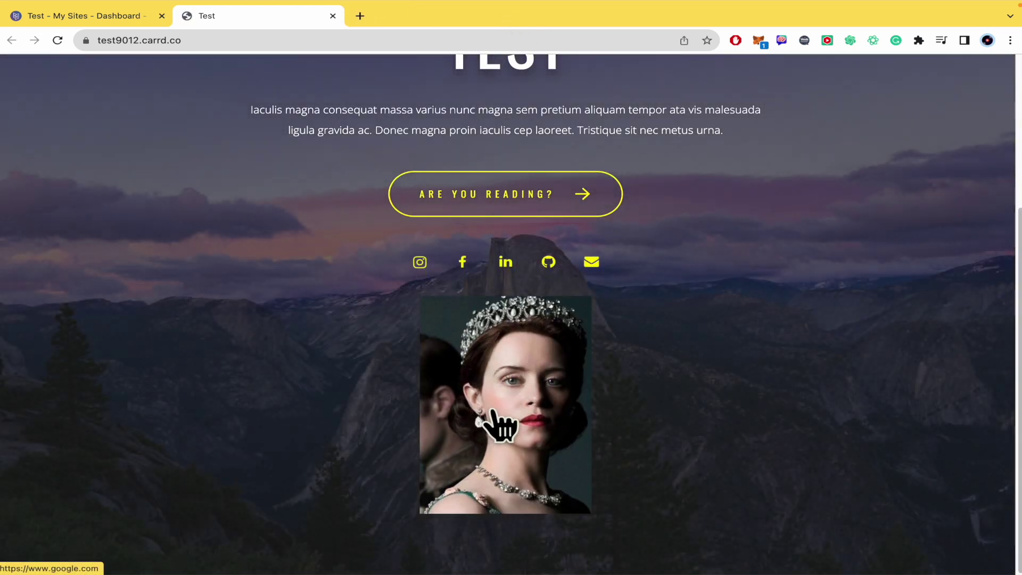
{"action": "left_click", "coordinate": [492, 416]}
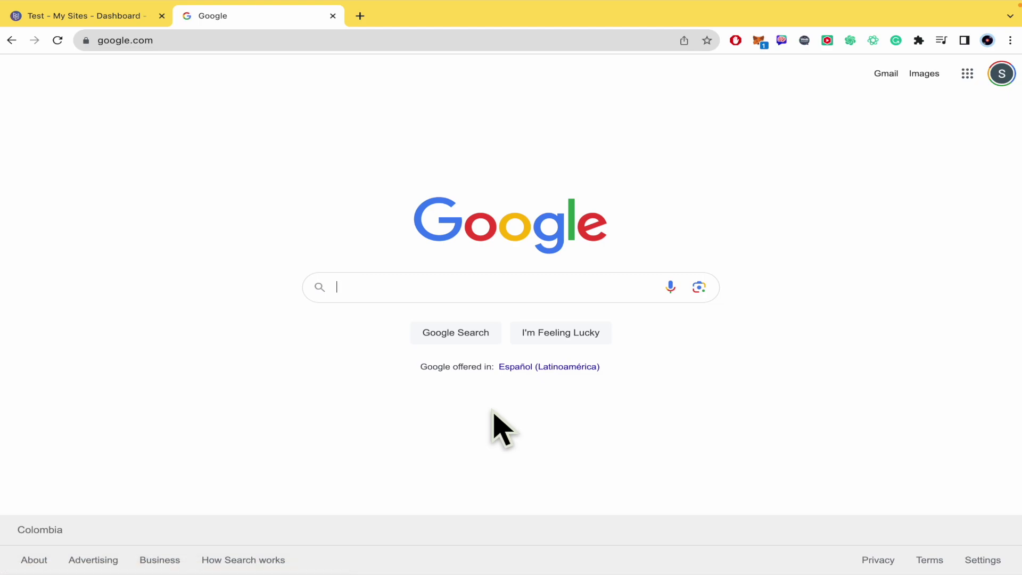
{"action": "left_click", "coordinate": [126, 22]}
Step: Dismiss the publish notice and size the portrait to width 15.75 and height 8.25
{"action": "left_click", "coordinate": [489, 355]}
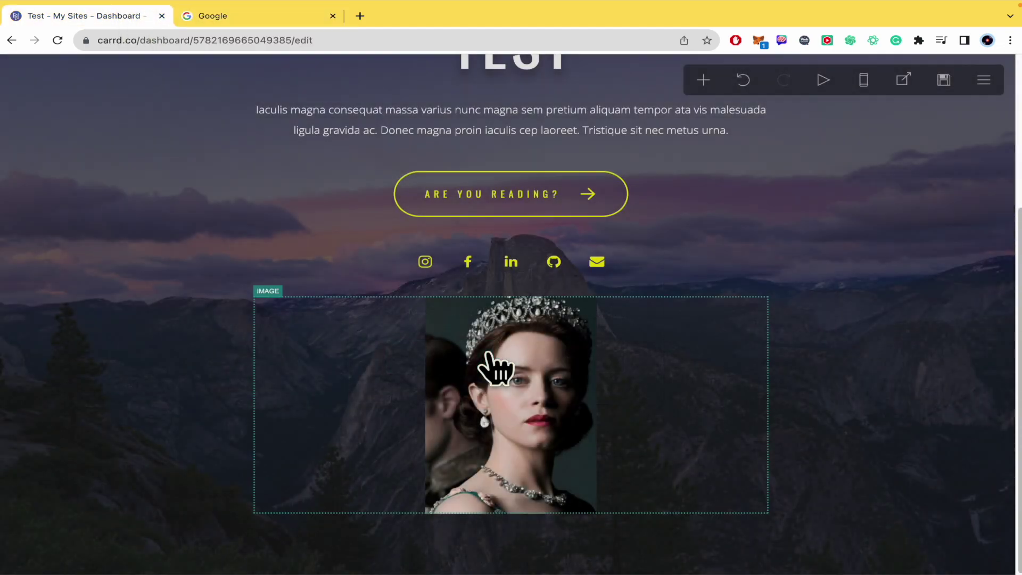
{"action": "left_click", "coordinate": [503, 386]}
{"action": "scroll", "coordinate": [135, 442], "scroll_direction": "down", "scroll_amount": 5}
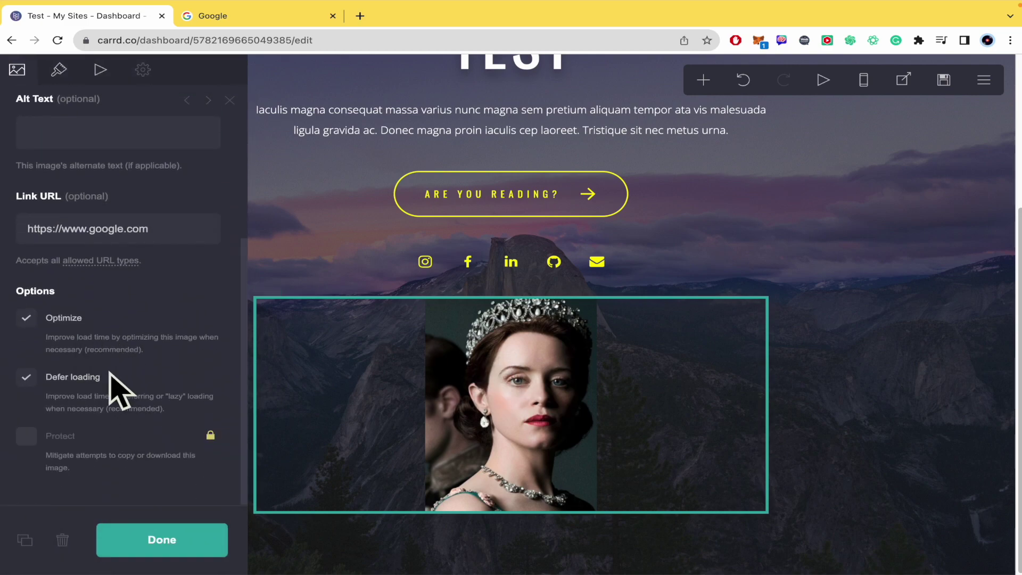
{"action": "scroll", "coordinate": [86, 393], "scroll_direction": "up", "scroll_amount": 1}
{"action": "scroll", "coordinate": [88, 390], "scroll_direction": "up", "scroll_amount": 3}
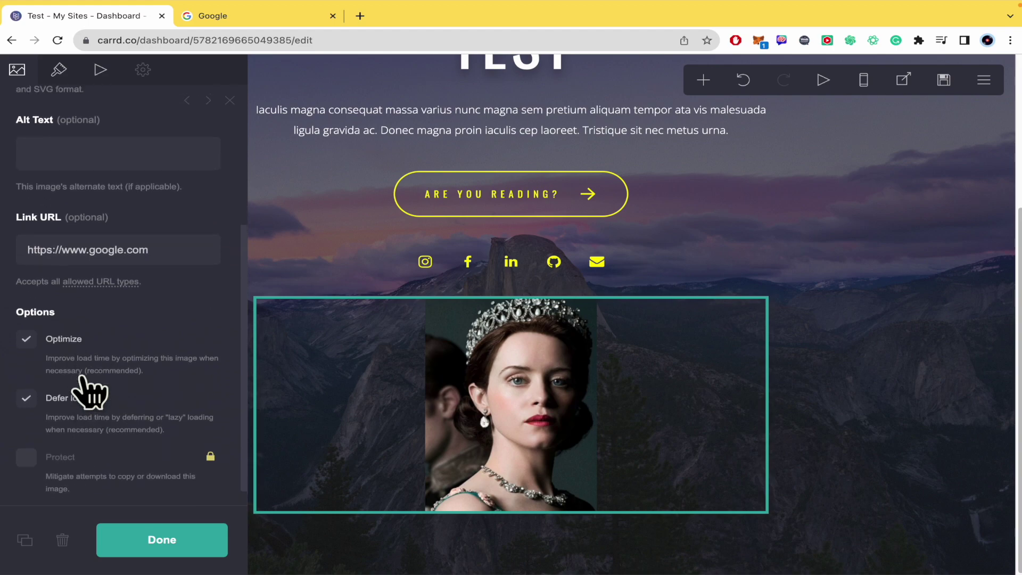
{"action": "left_click", "coordinate": [60, 70]}
{"action": "scroll", "coordinate": [135, 246], "scroll_direction": "down", "scroll_amount": 1}
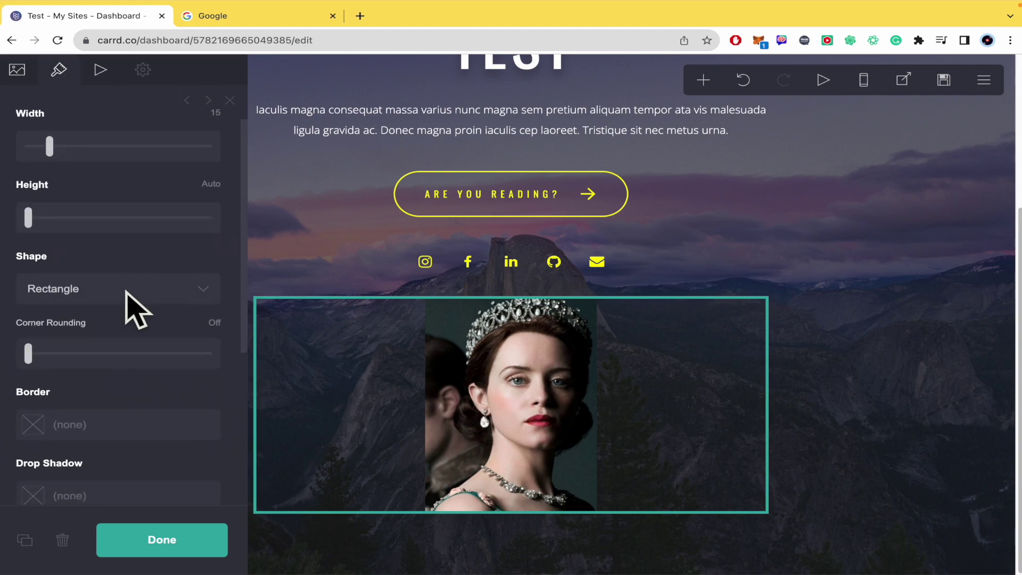
{"action": "mouse_move", "coordinate": [50, 145]}
{"action": "left_mouse_down"}
{"action": "mouse_move", "coordinate": [118, 146]}
{"action": "mouse_move", "coordinate": [51, 147]}
{"action": "left_mouse_up"}
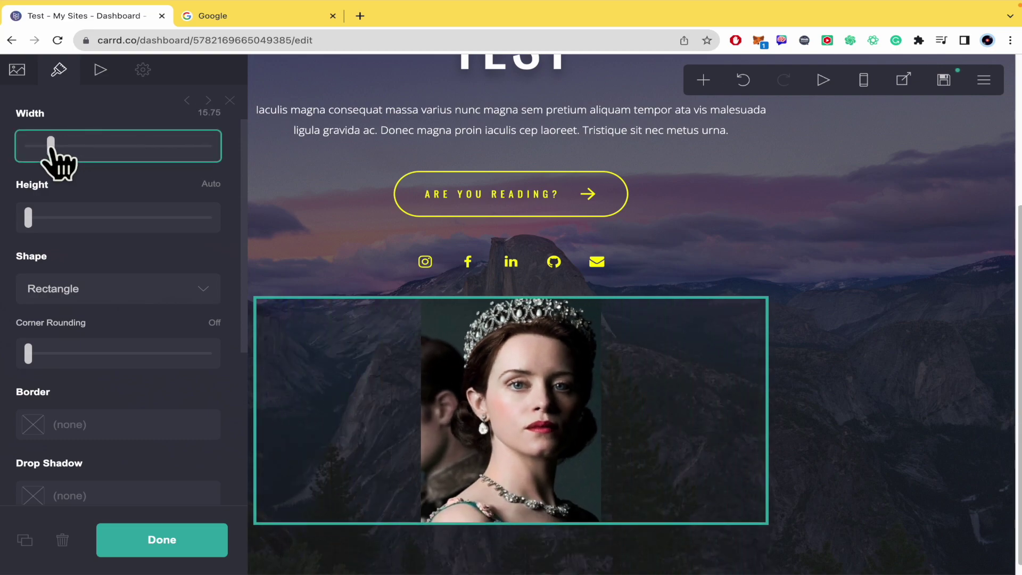
{"action": "left_click_drag", "start_coordinate": [30, 216], "coordinate": [71, 279]}
{"action": "scroll", "coordinate": [80, 292], "scroll_direction": "down", "scroll_amount": 7}
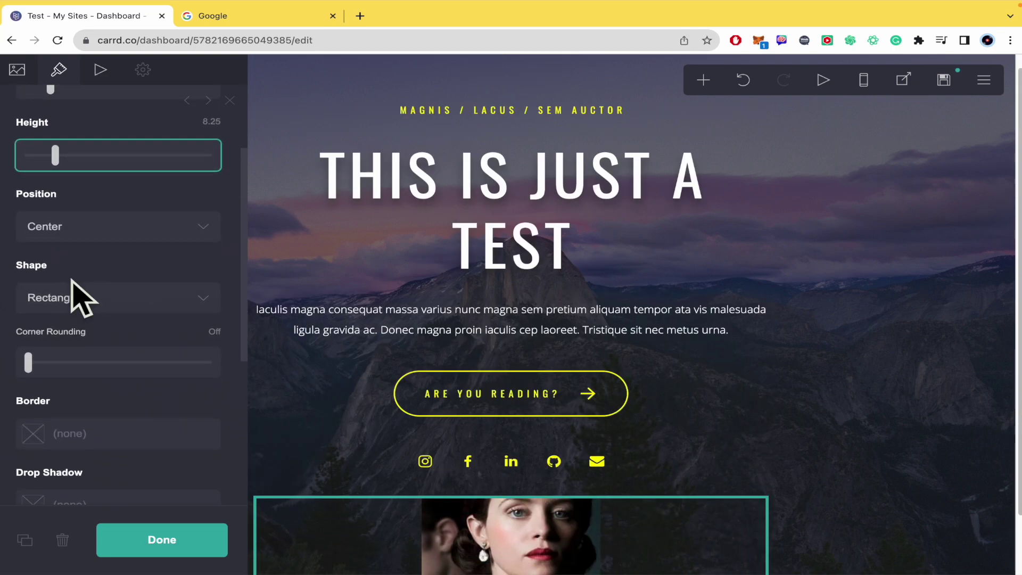
{"action": "scroll", "coordinate": [148, 321], "scroll_direction": "down", "scroll_amount": 1}
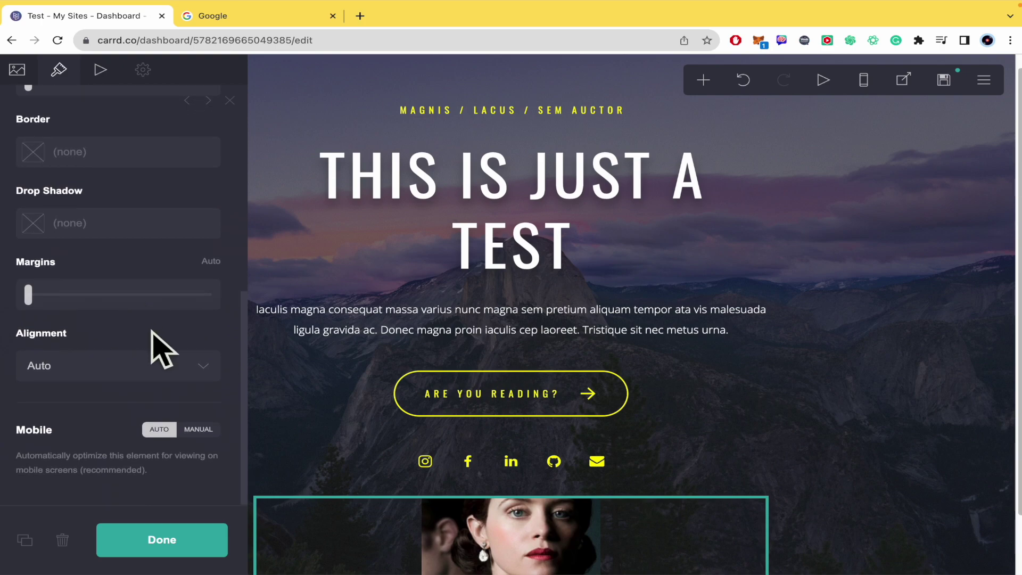
{"action": "left_click", "coordinate": [17, 69]}
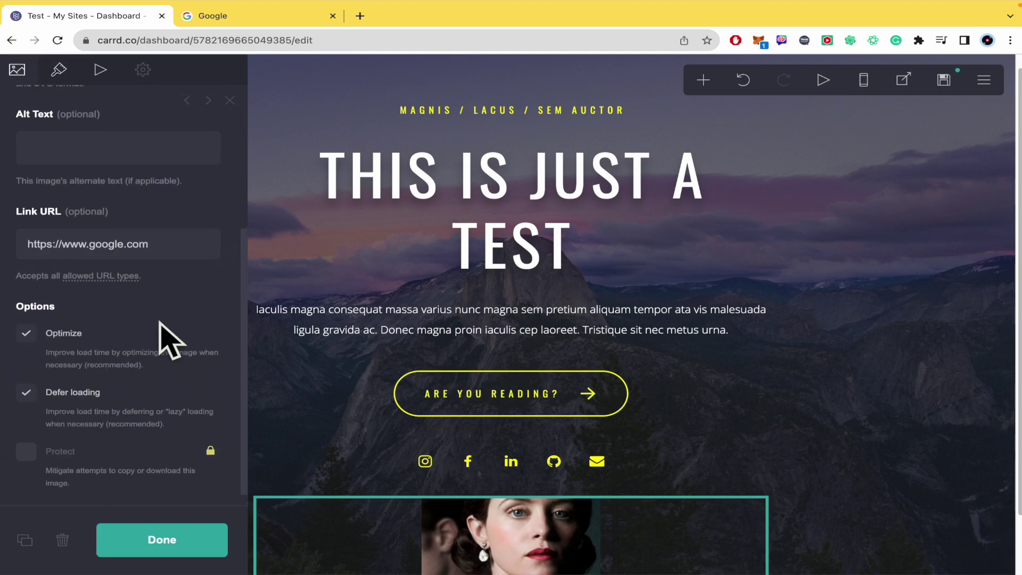